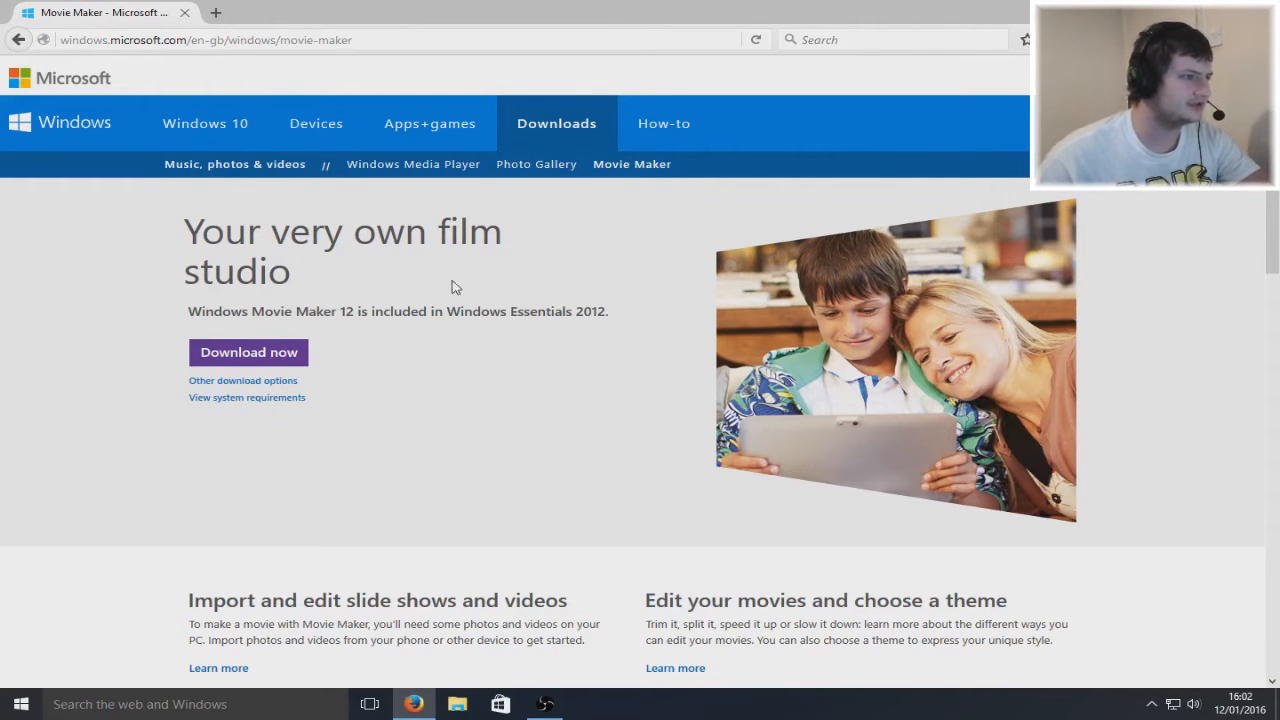
Download wlsetup-web.exe from the Microsoft site, save it, and run it from the downloads panel
left_click_drag(234, 312, 480, 336)
left_click(484, 309)
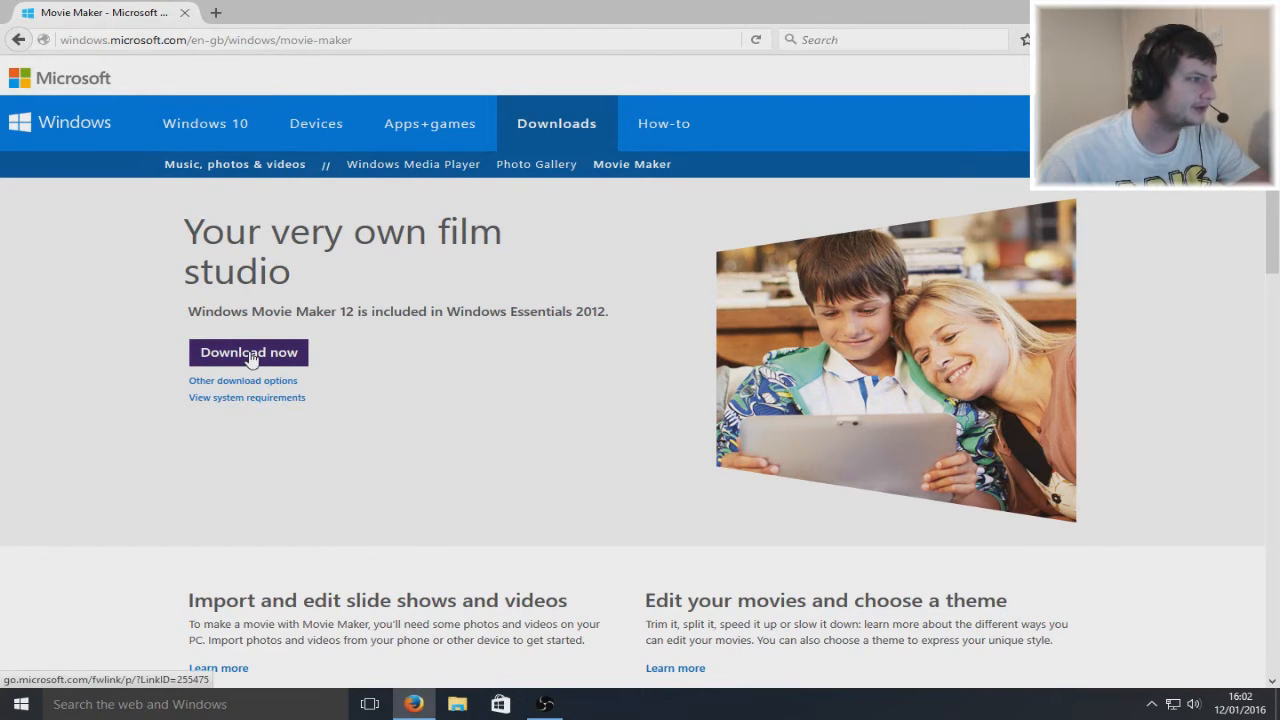
left_click(253, 360)
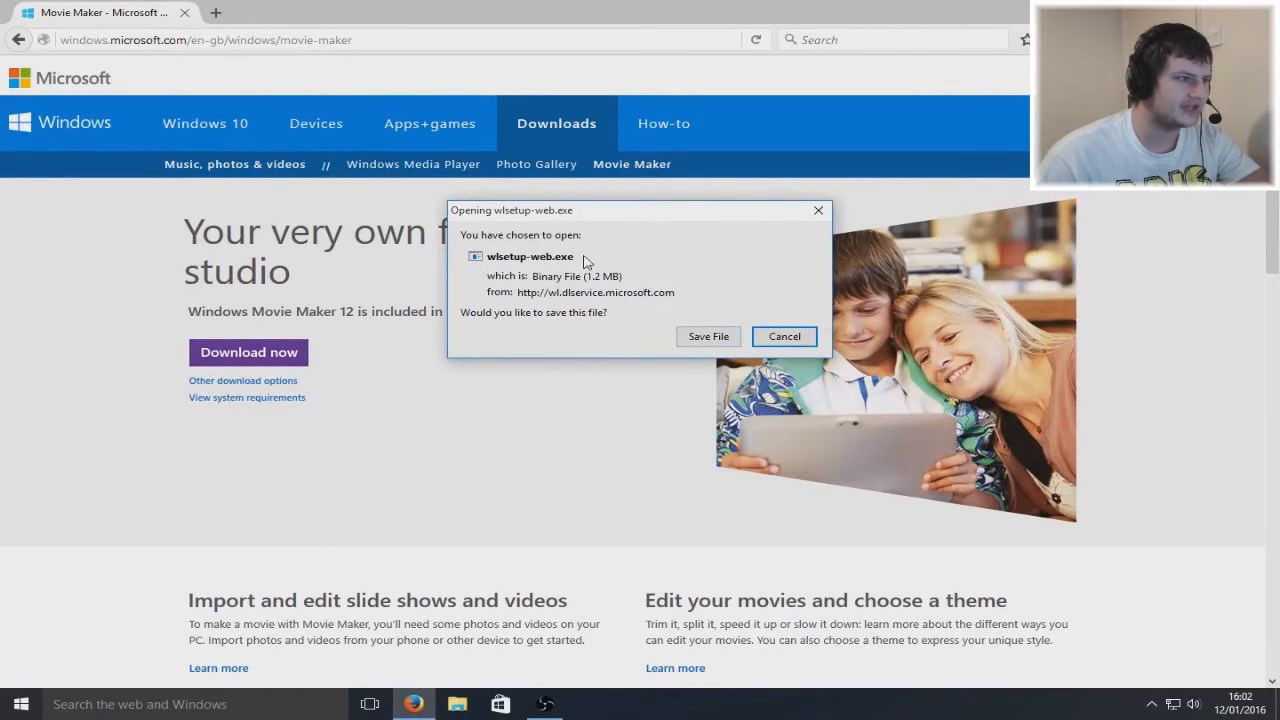
left_click(712, 338)
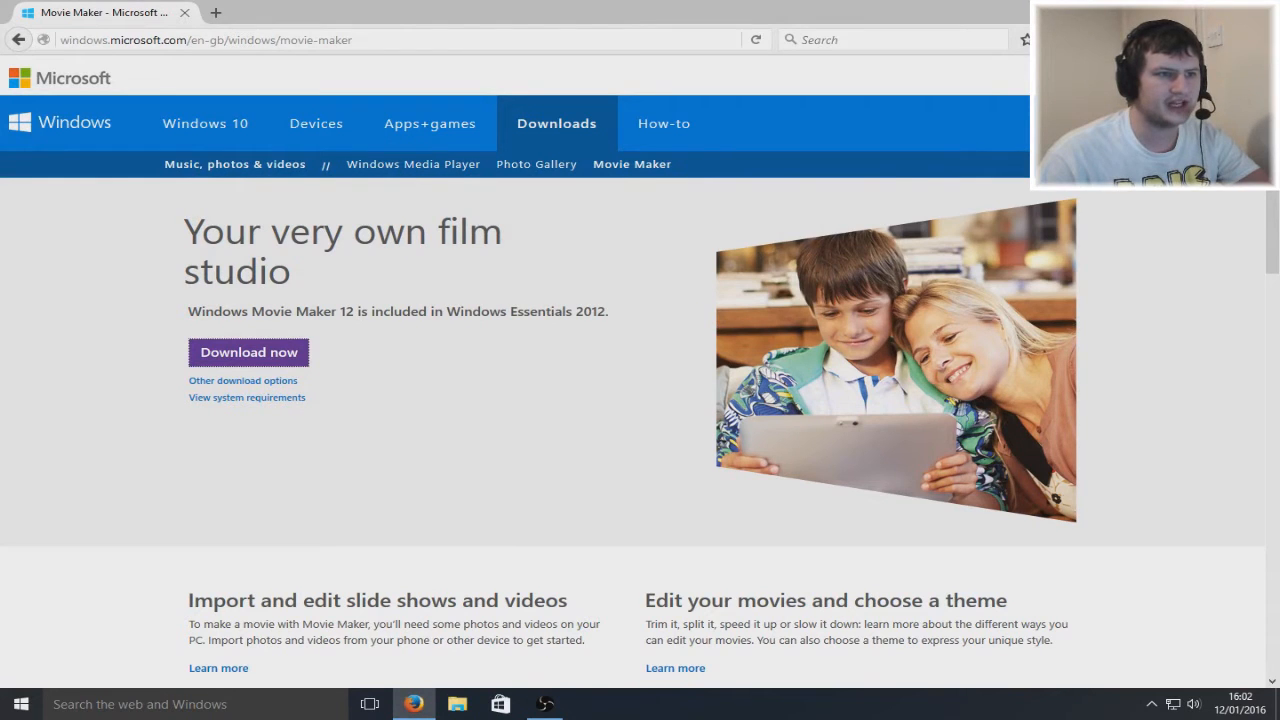
left_click(1001, 105)
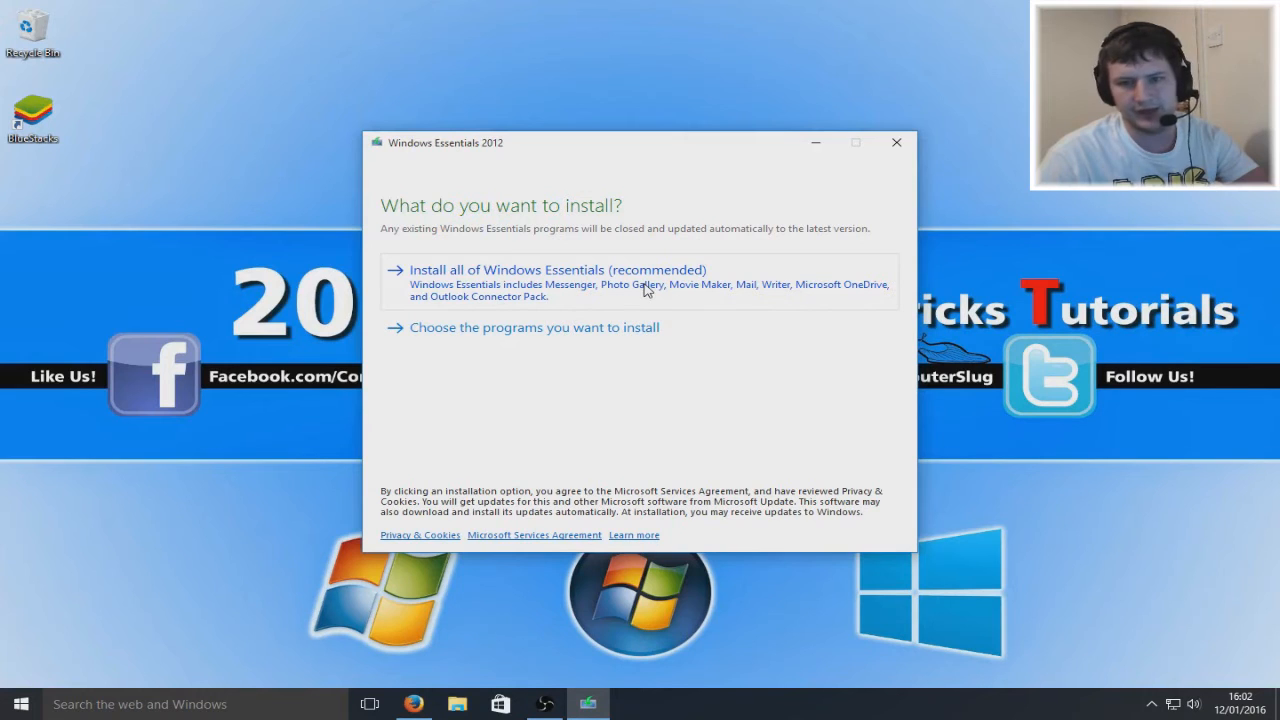
Choose specific programs and deselect Messenger, Mail and Writer, keeping Photo Gallery and Movie Maker
left_click(536, 342)
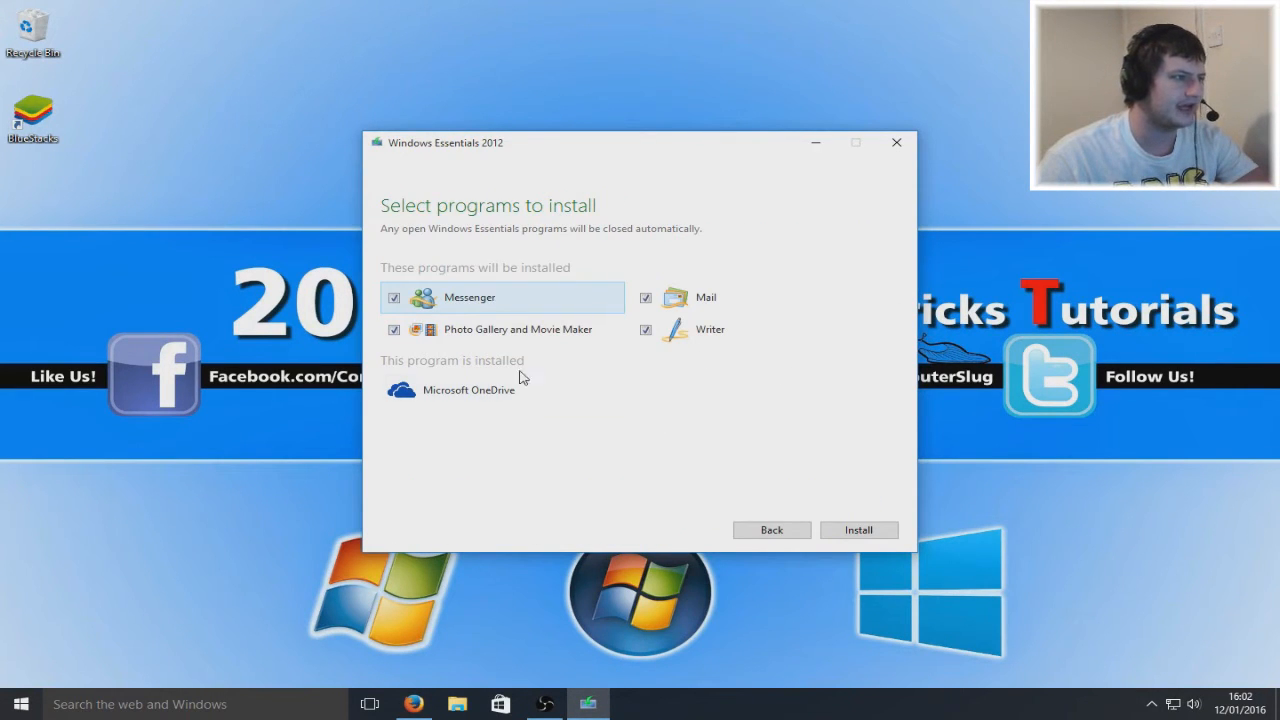
left_click(395, 298)
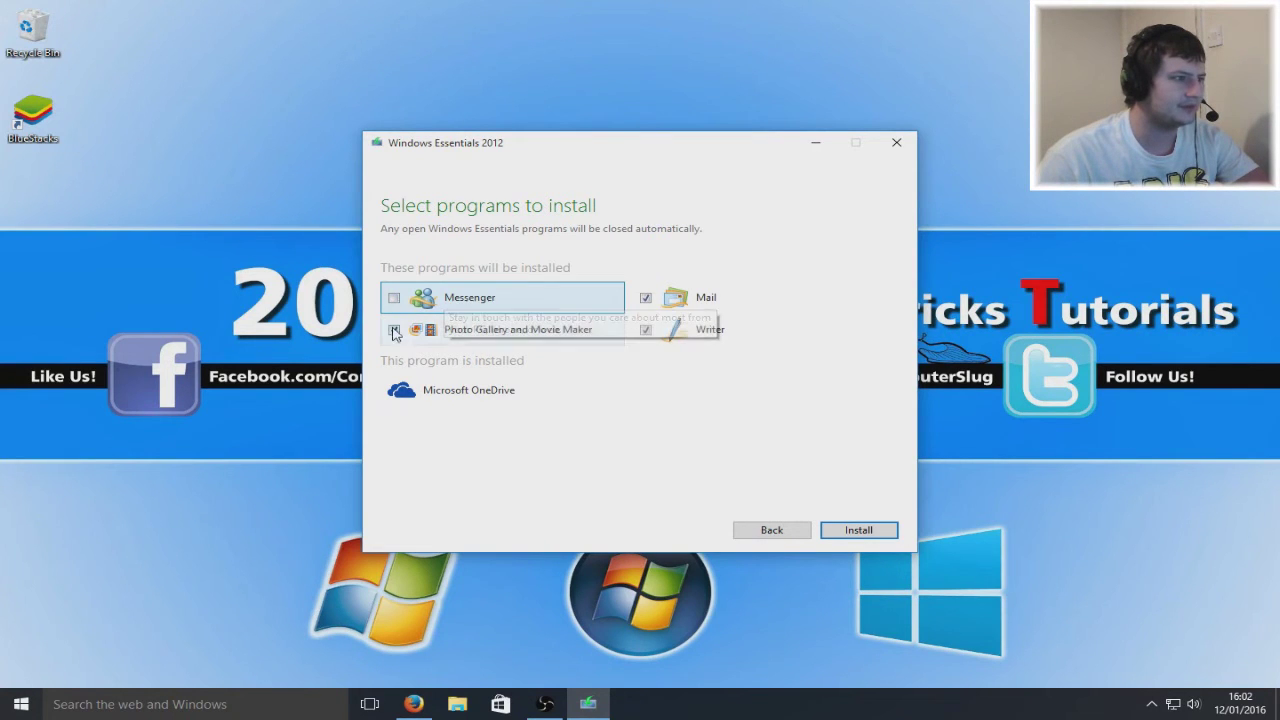
left_click(646, 298)
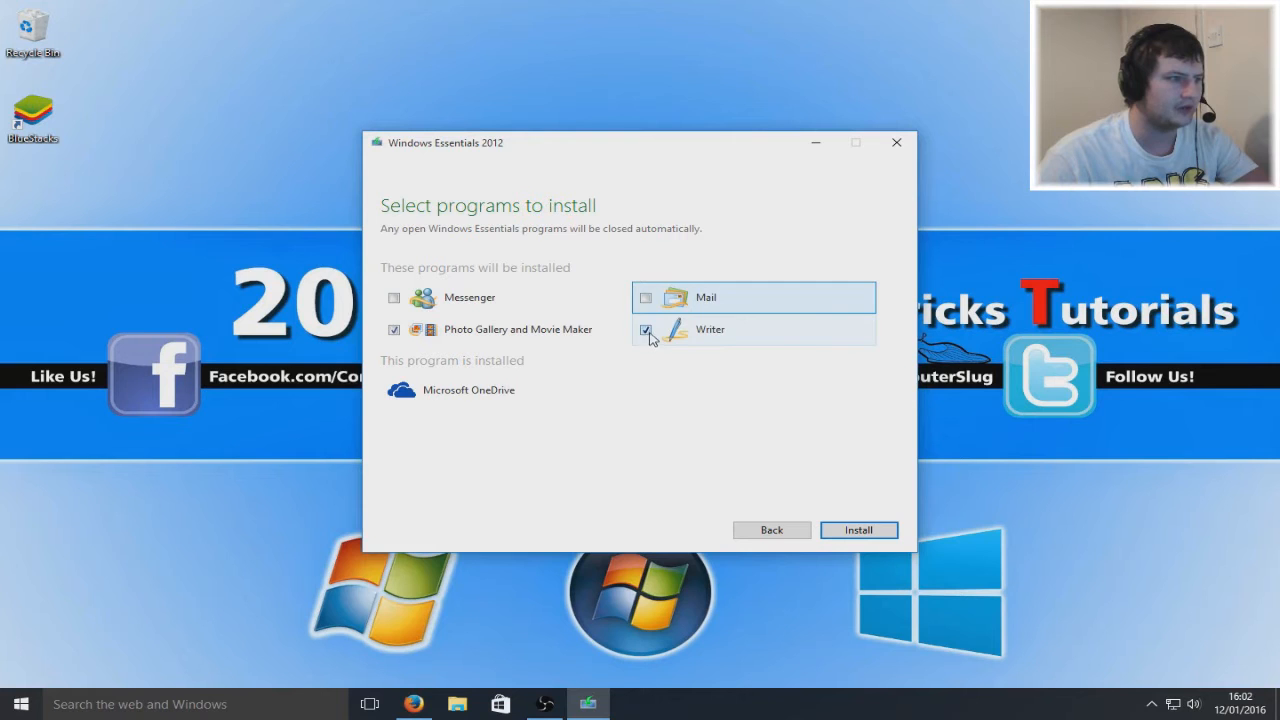
left_click(646, 330)
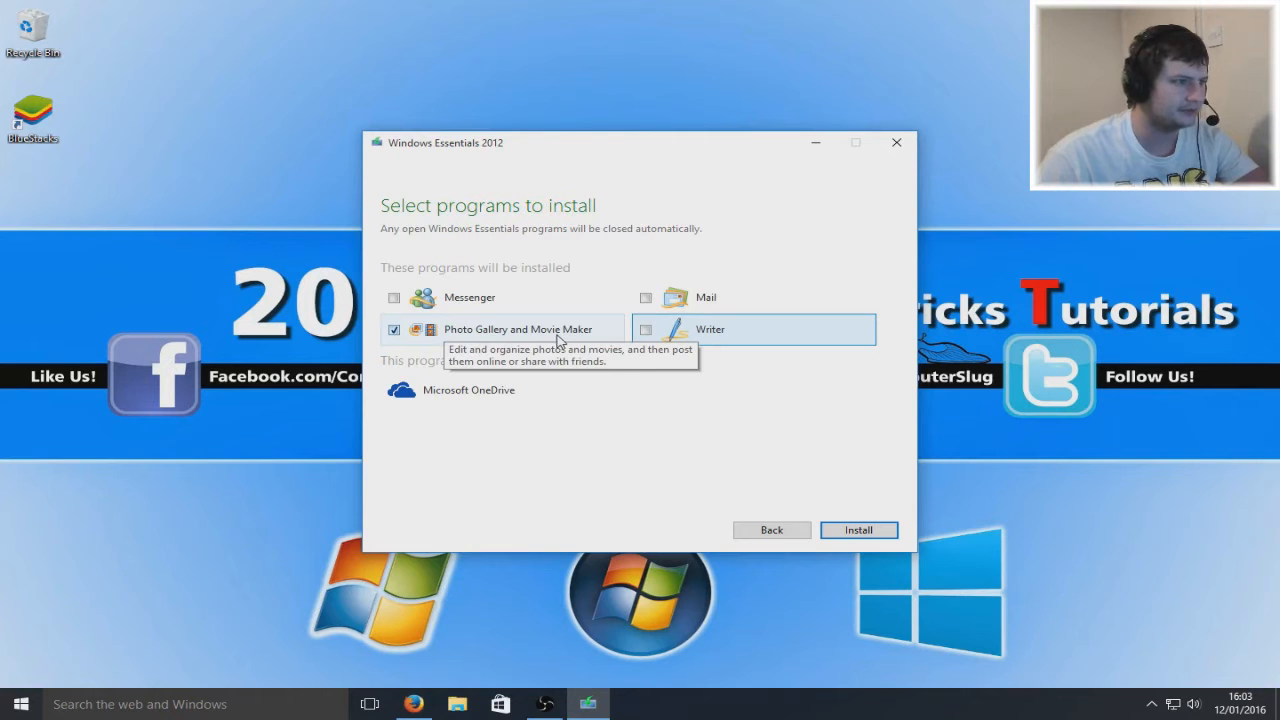
Install the chosen programs with details shown, dismiss the CCleaner alert, and close the finished installer
left_click(858, 530)
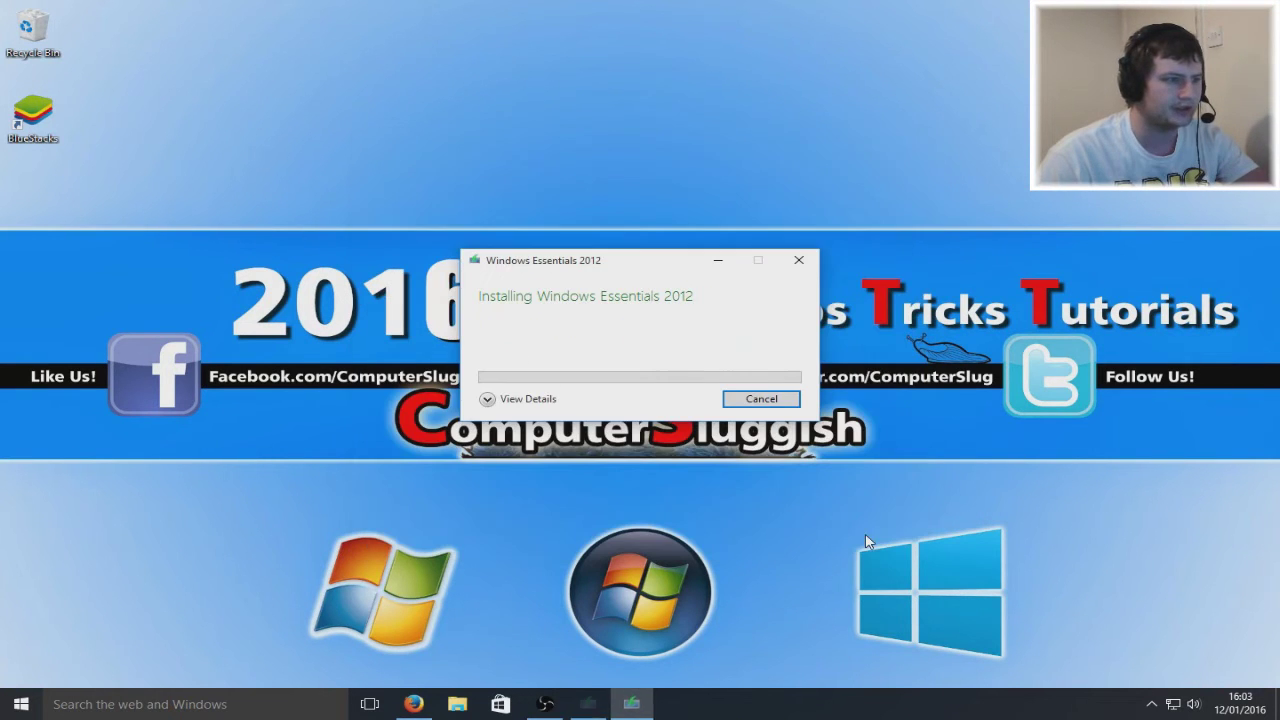
left_click(488, 400)
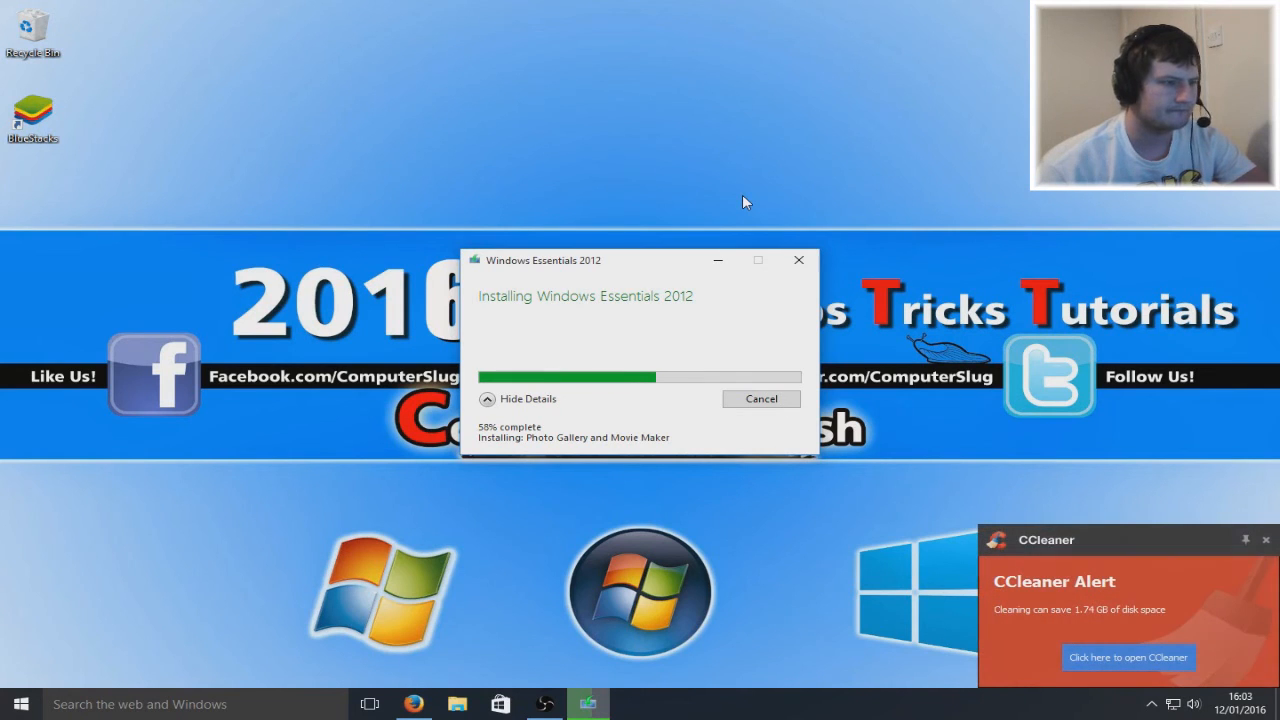
left_click(1265, 539)
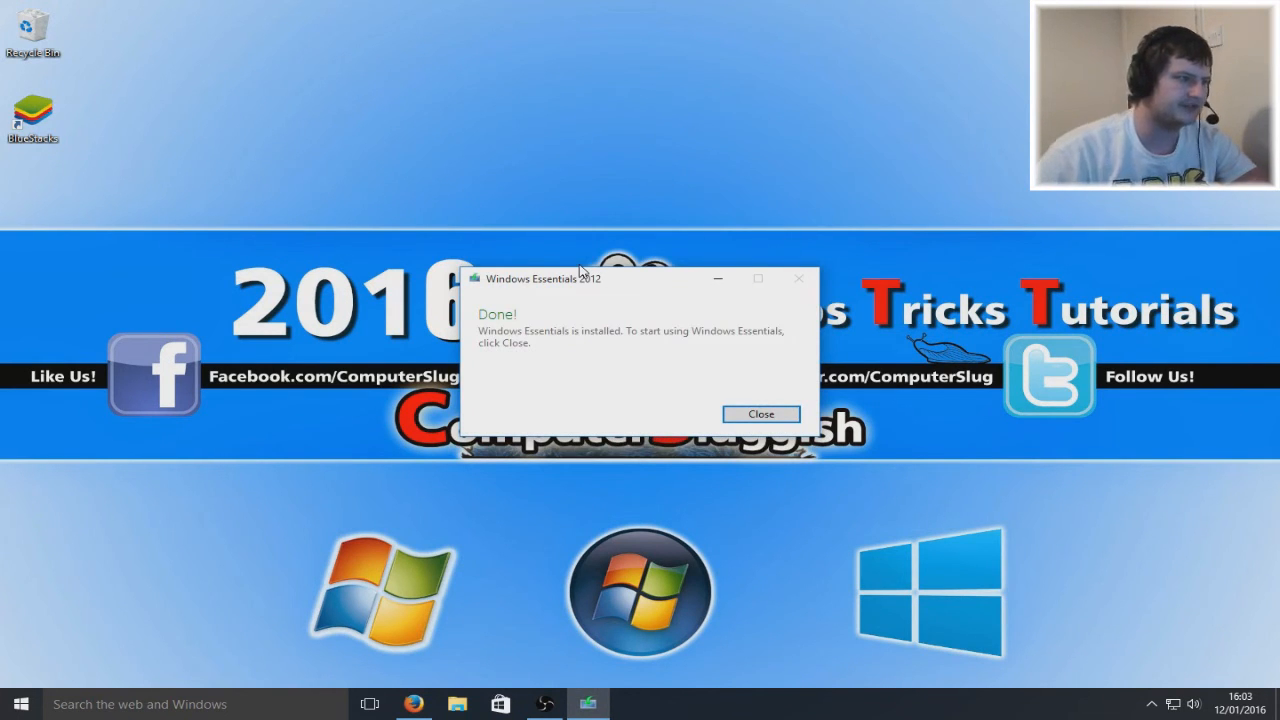
left_click(770, 418)
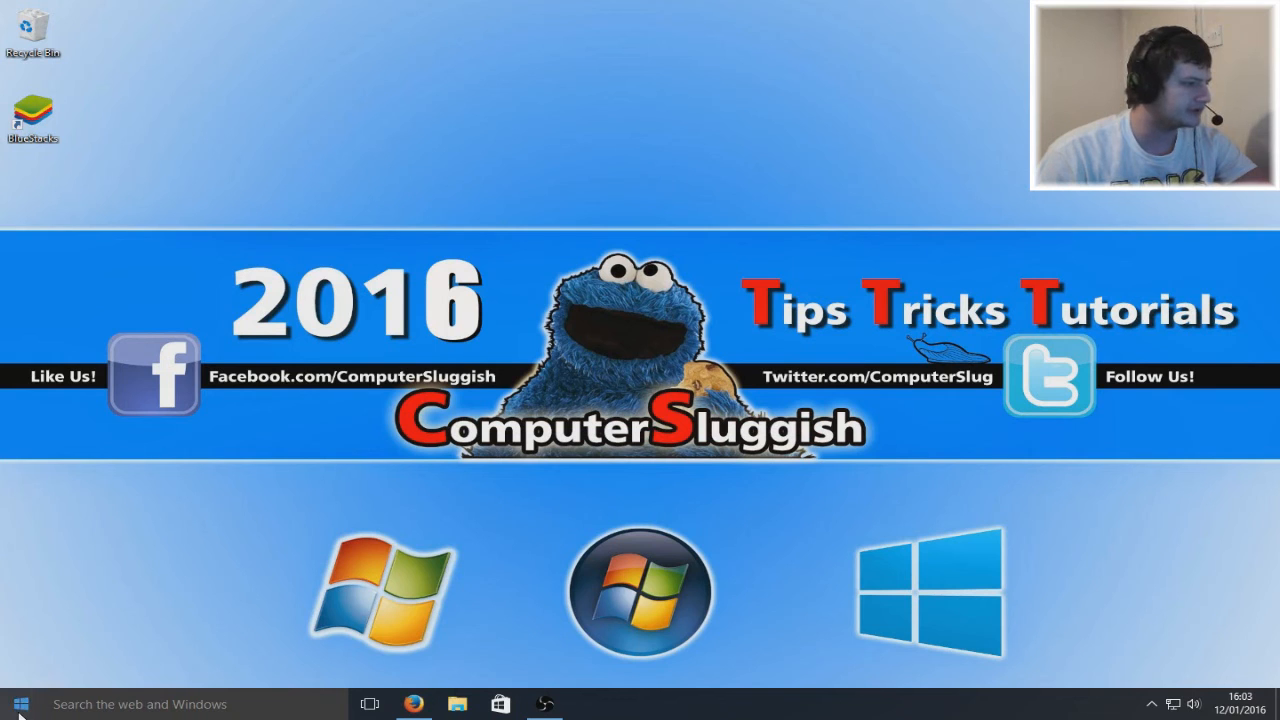
Search the Start menu for 'movie' and launch the Movie Maker desktop app
left_click(20, 705)
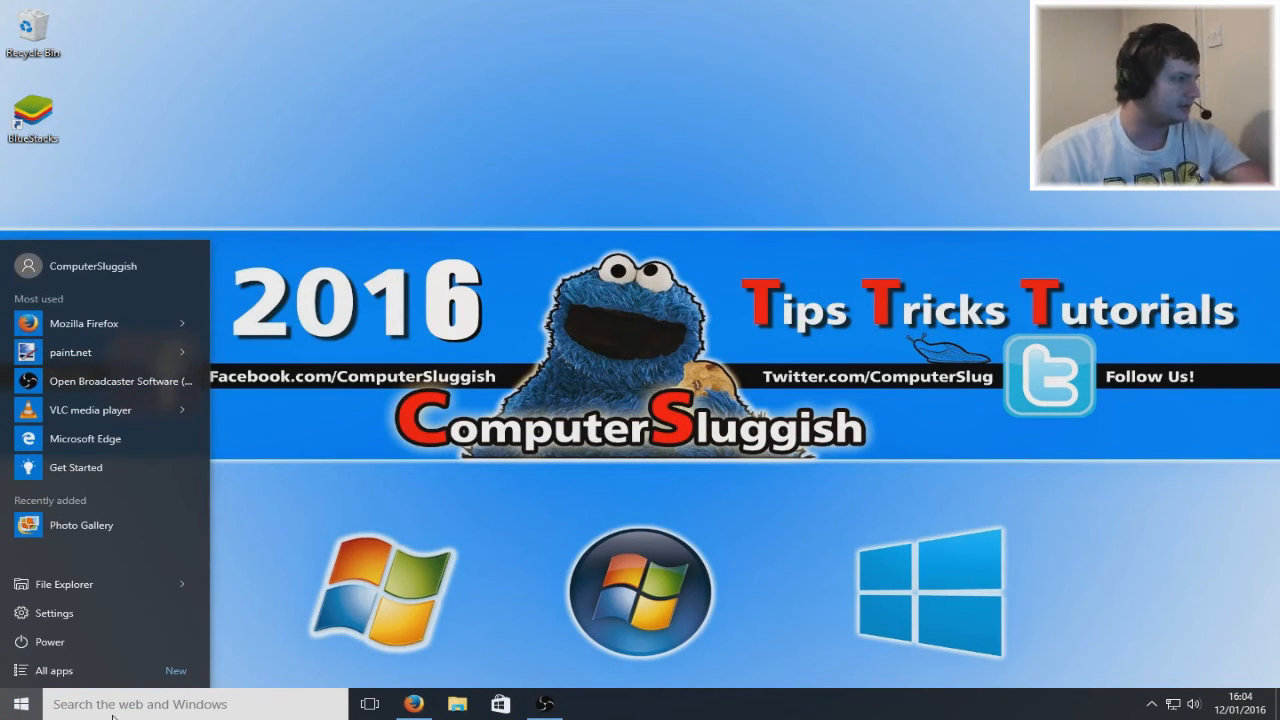
type("mo")
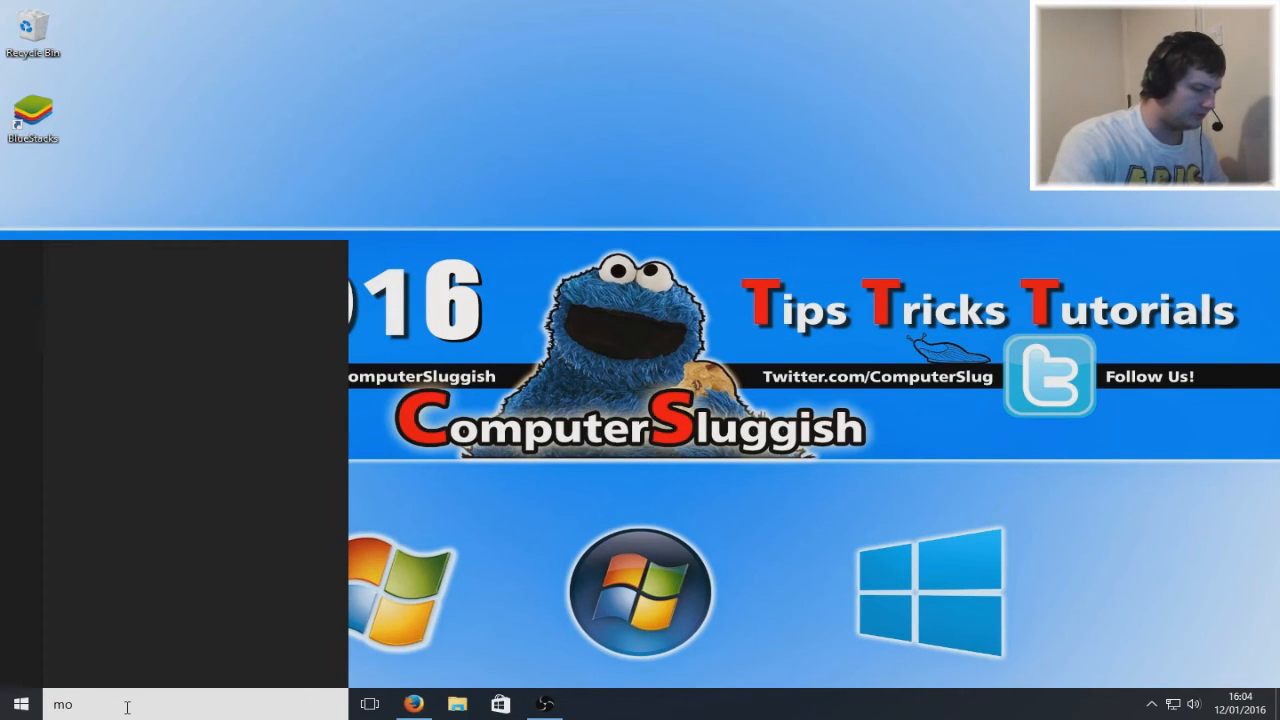
type("vie")
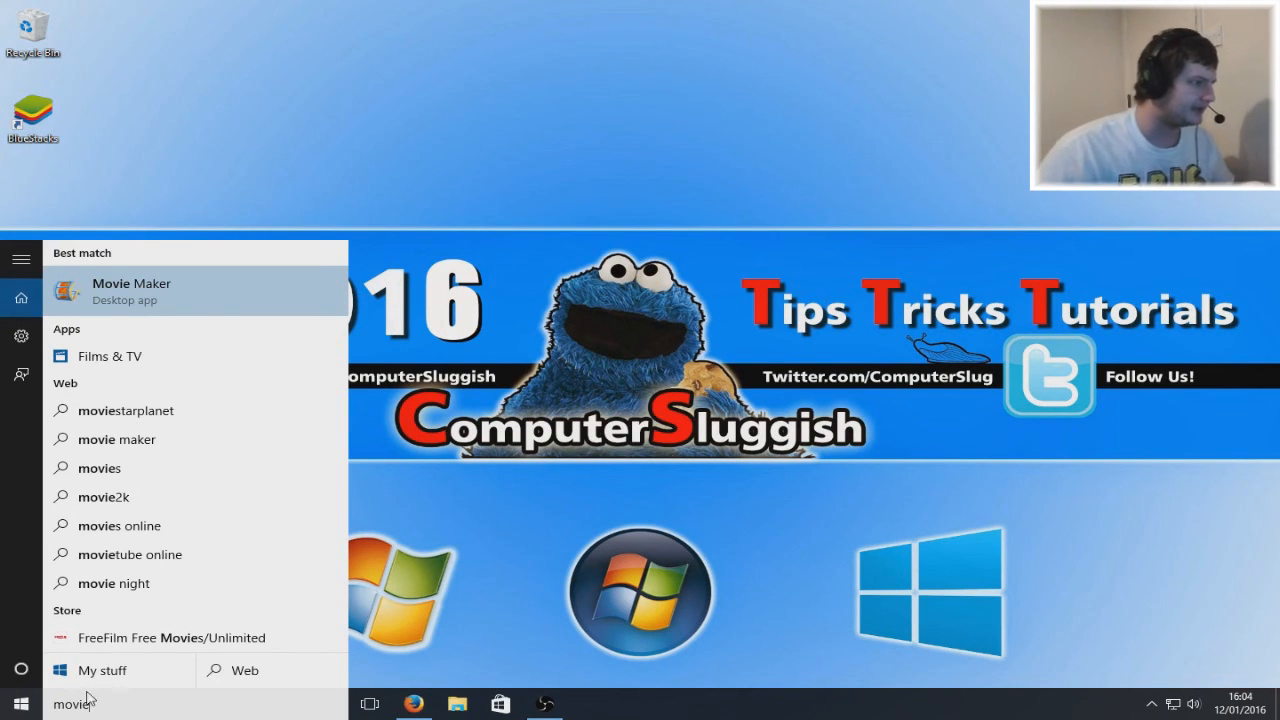
left_click(184, 295)
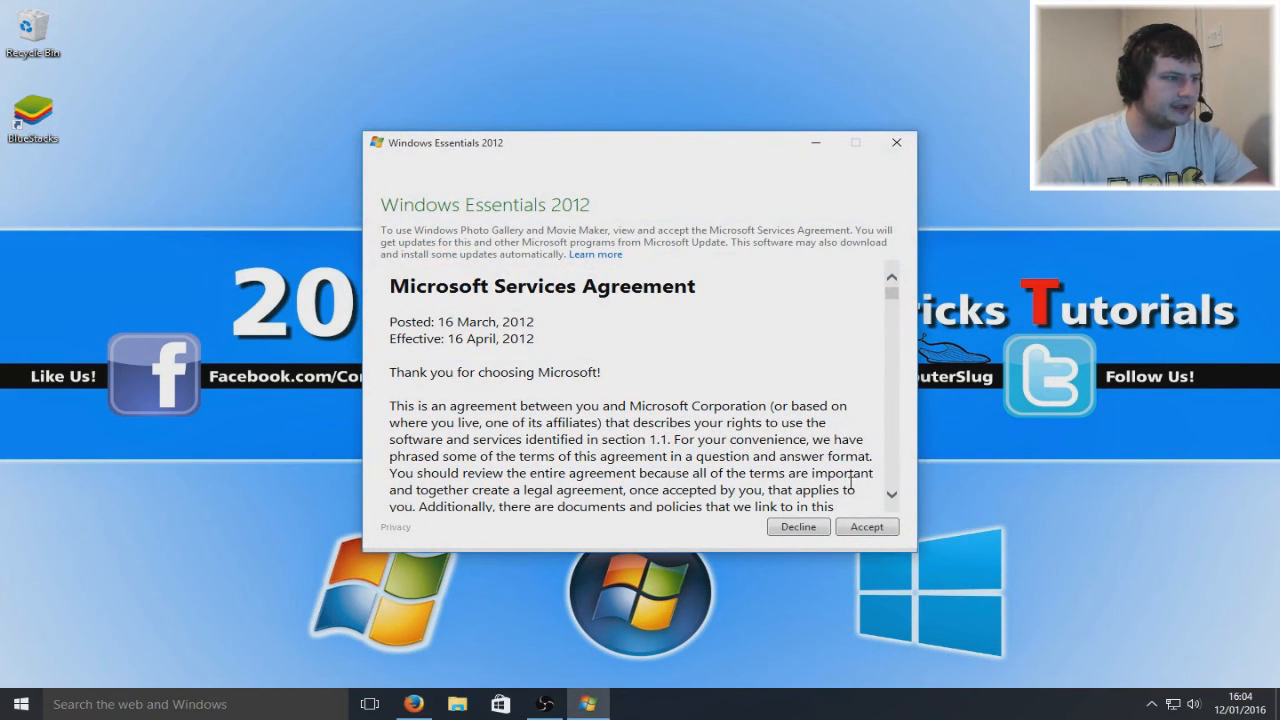
Accept the Microsoft Services Agreement so Movie Maker opens a new My Movie project
left_click(866, 528)
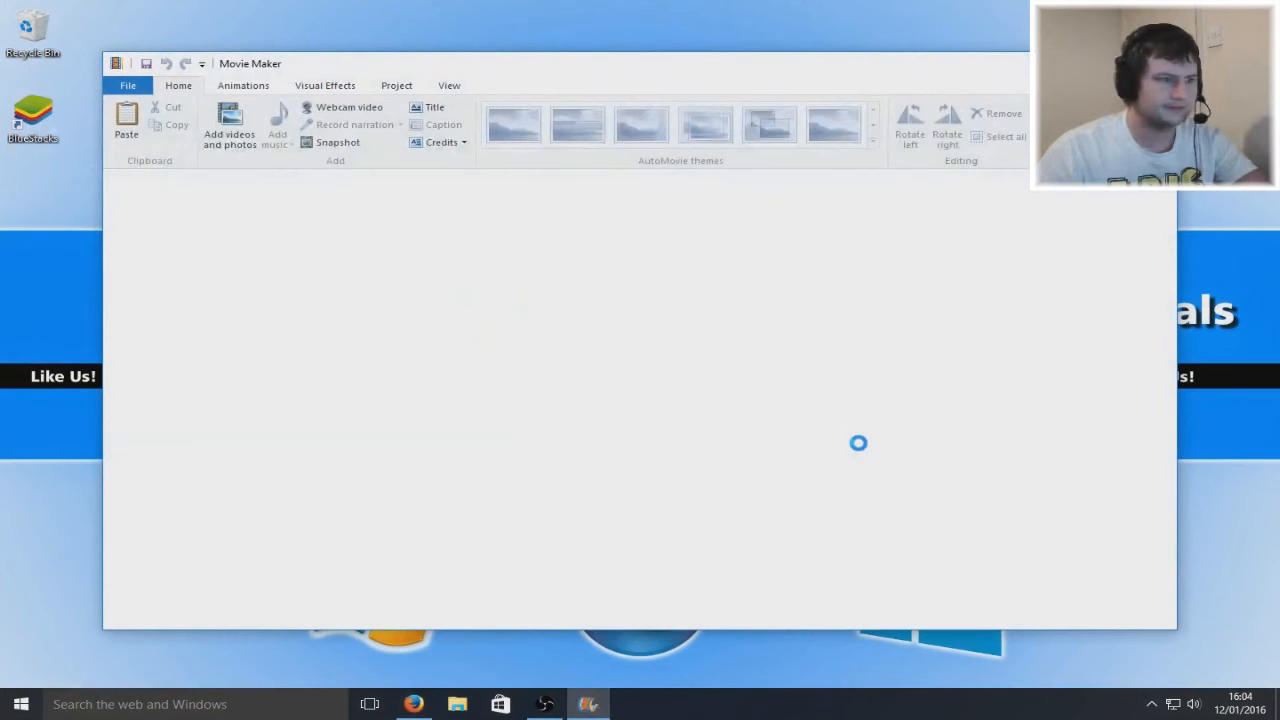
Maximize the Movie Maker window so the blank My Movie project fills the screen
left_click_drag(895, 67, 894, 74)
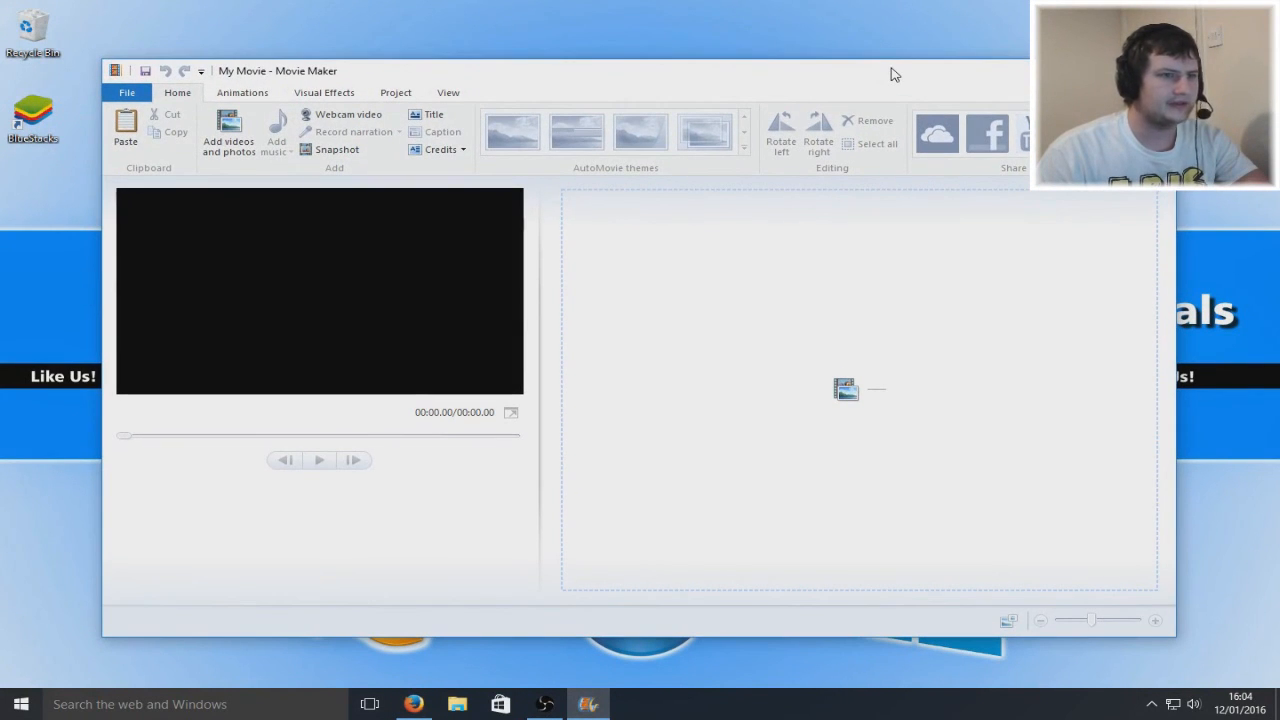
left_click(1117, 70)
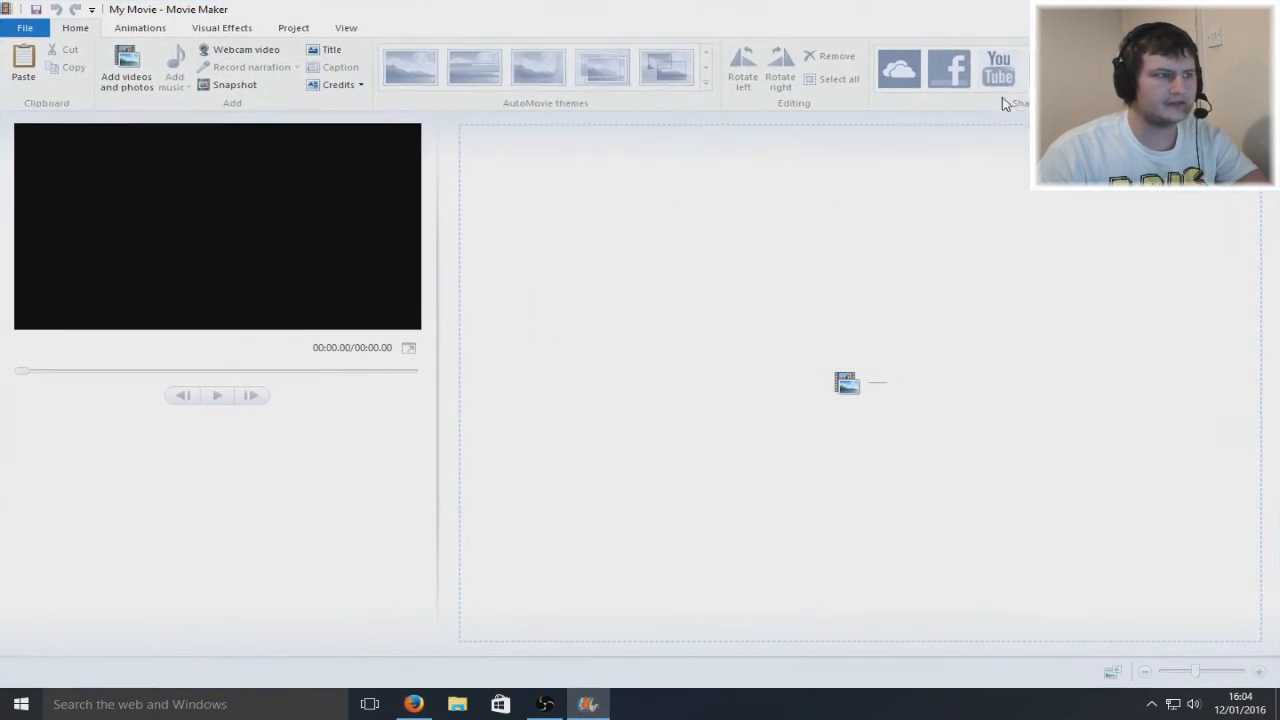